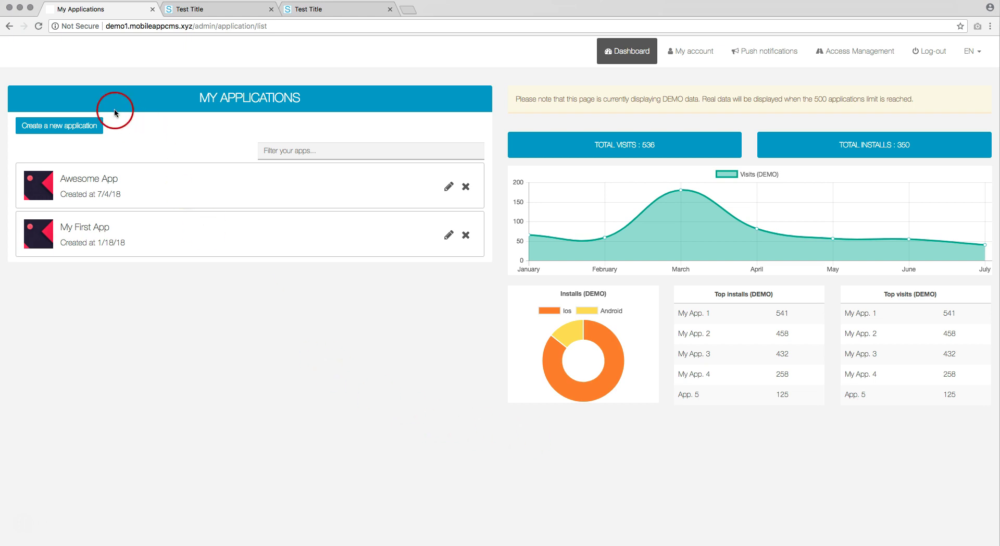
Open the 'Create a new application' form on the My Applications dashboard
click(75, 127)
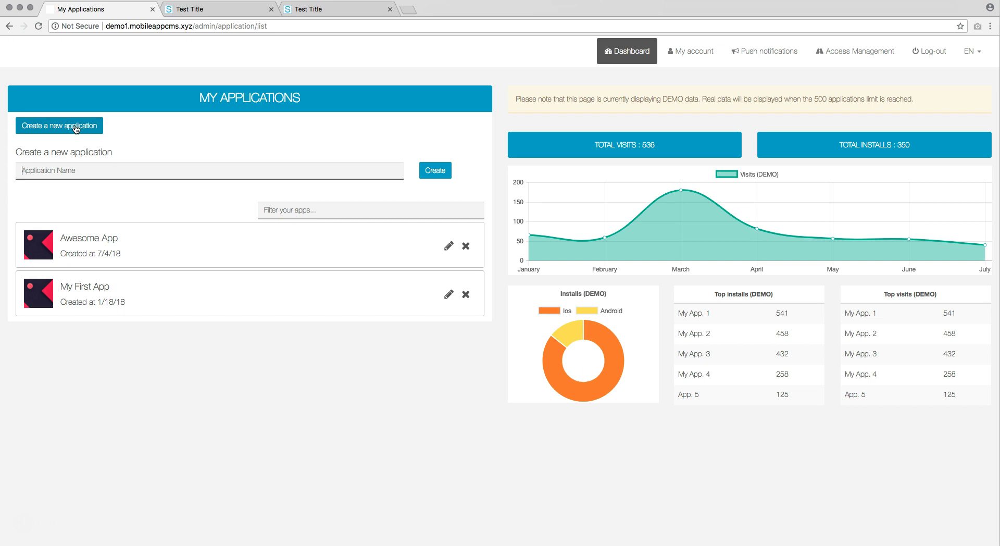
Create a new application named 'My New App'
click(70, 170)
text(My New App)
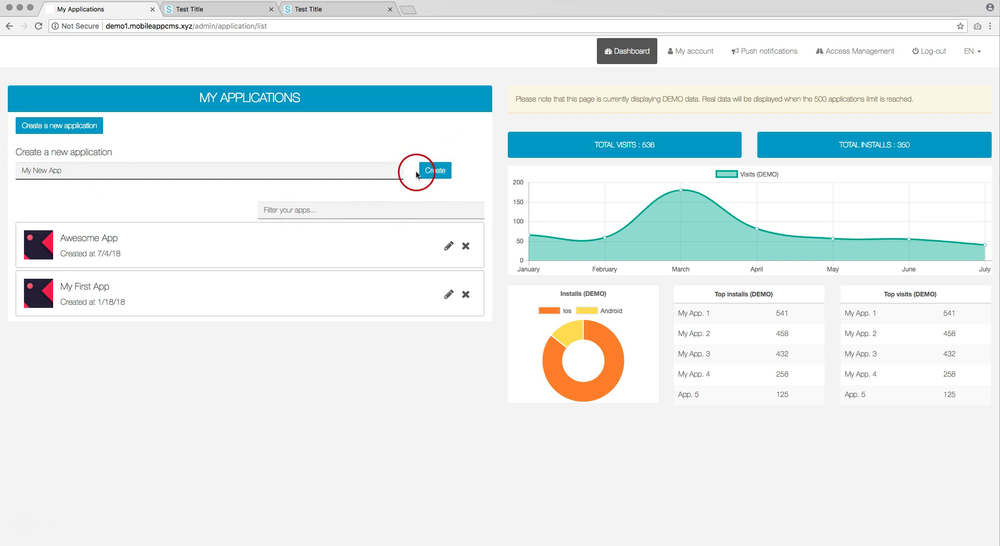
click(435, 172)
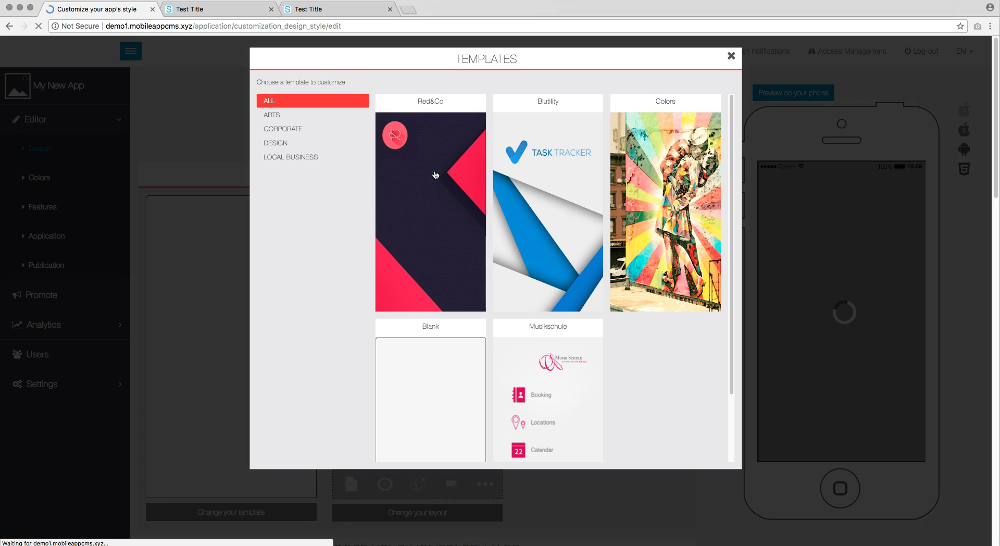
Apply the Red&Co template to My New App and return to the applications list
click(435, 175)
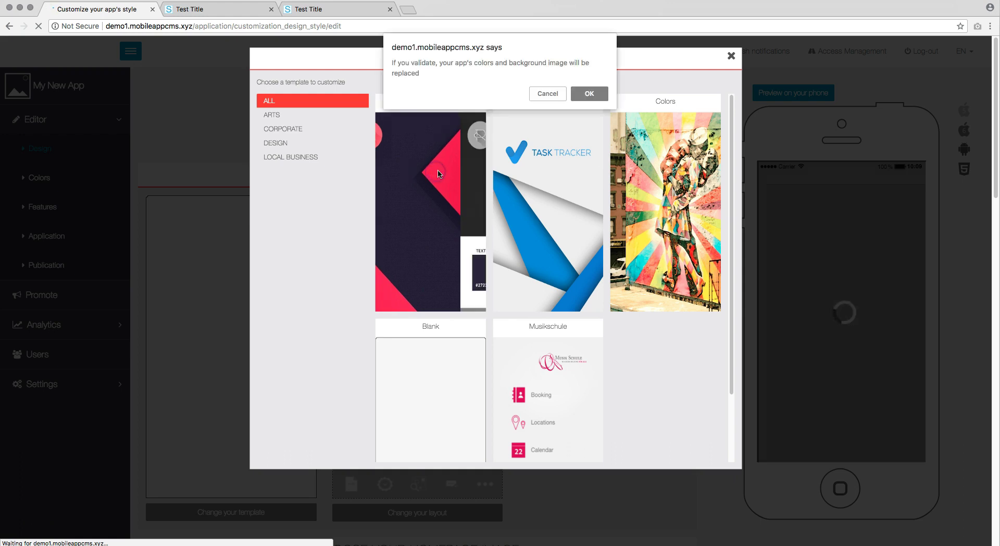
click(592, 94)
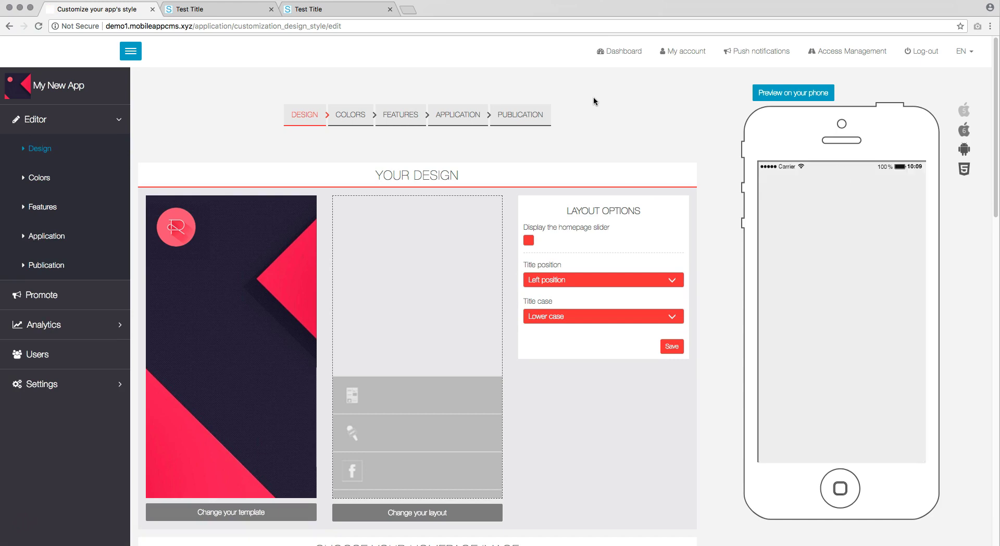
click(55, 54)
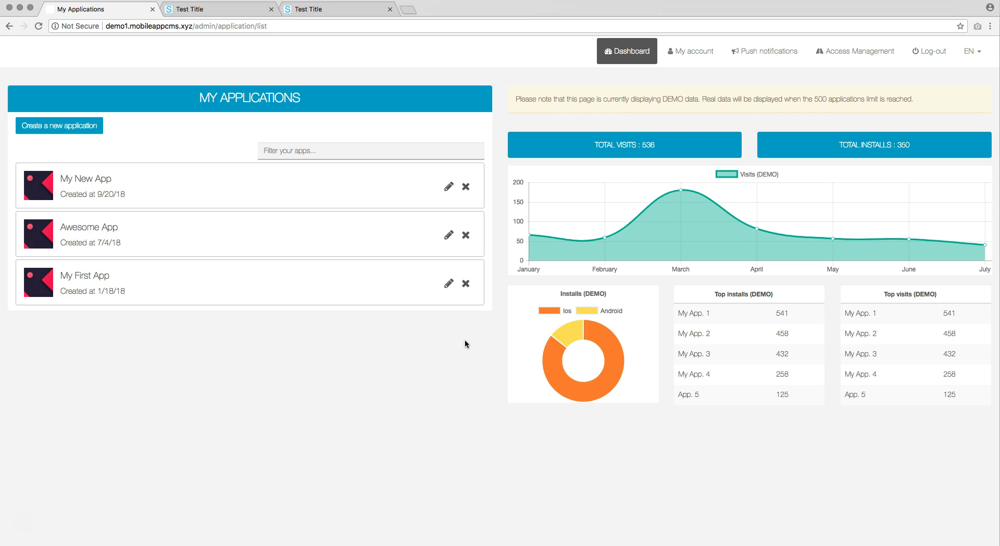
Delete My New App, then test the name filter with 'My' and 'Aw' and clear it
click(466, 187)
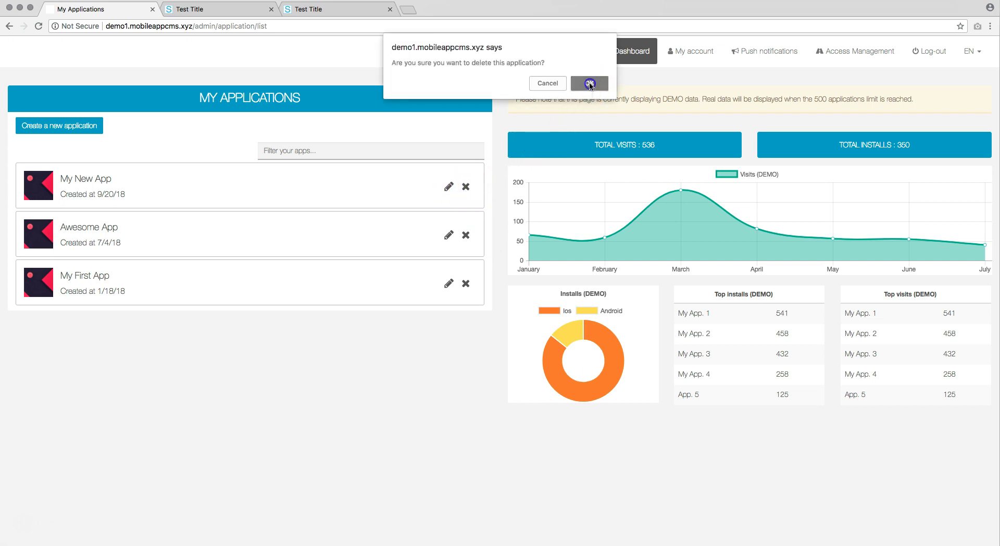
click(590, 84)
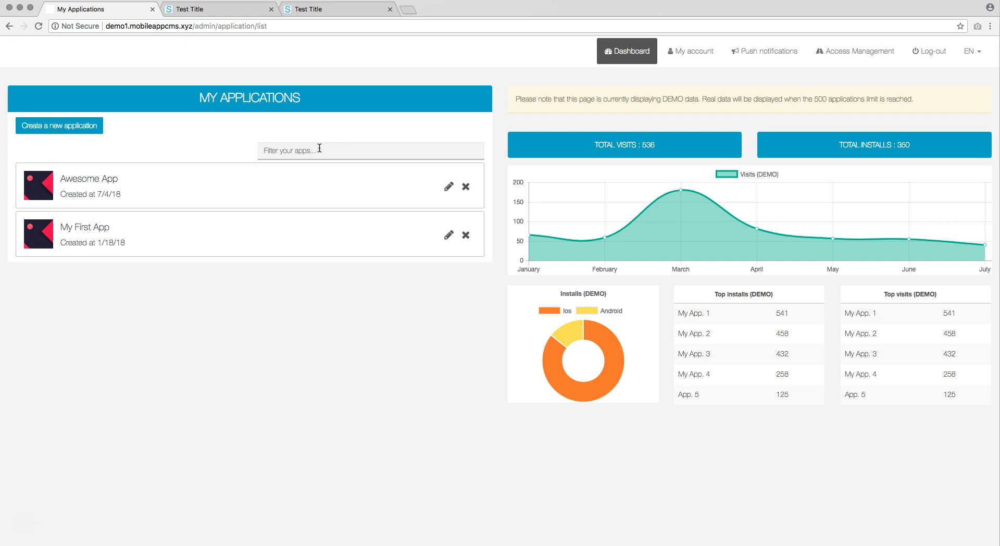
click(319, 148)
text(My)
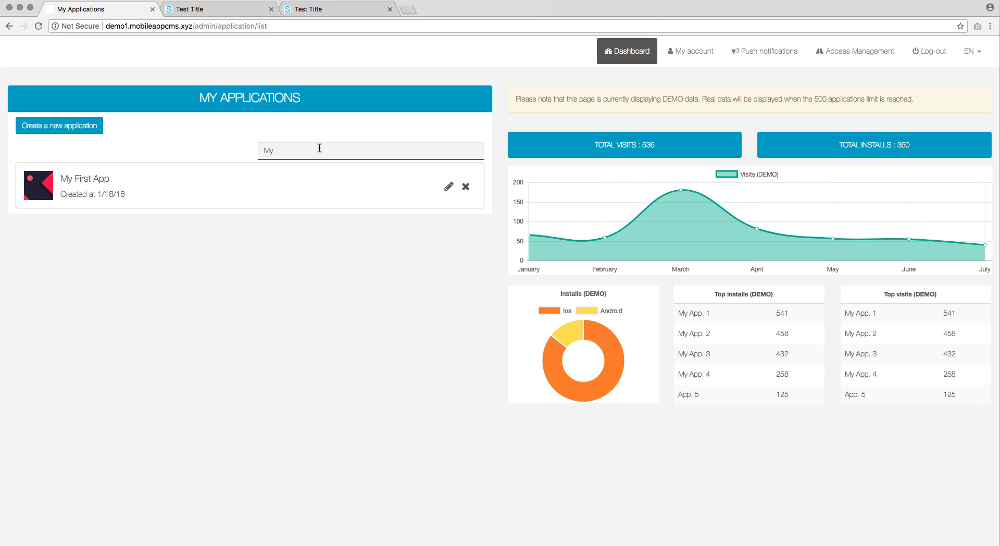
key(BackSpace)
key(BackSpace)
text(Aw)
key(BackSpace)
key(BackSpace)
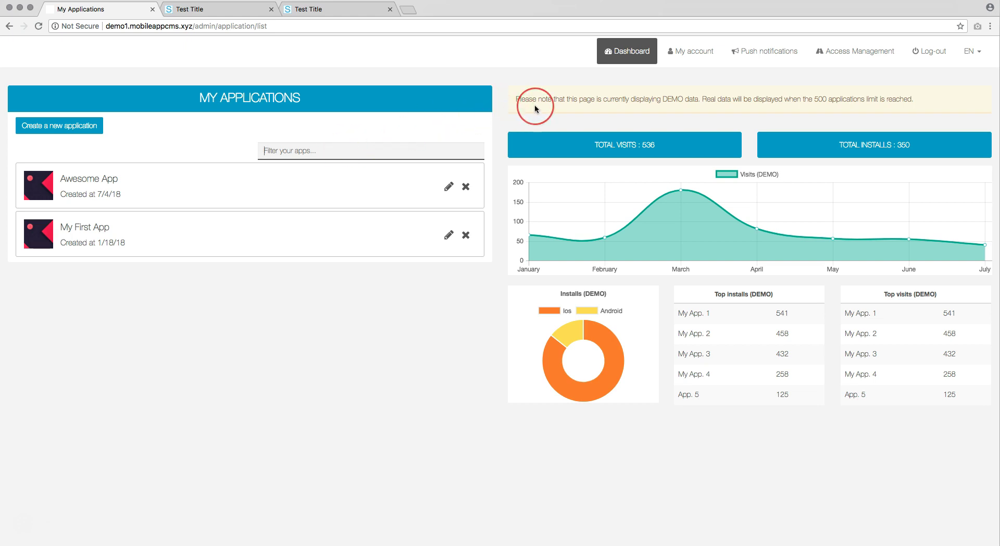
Open the admin's My account page, then go on to Global Push Notifications
click(699, 52)
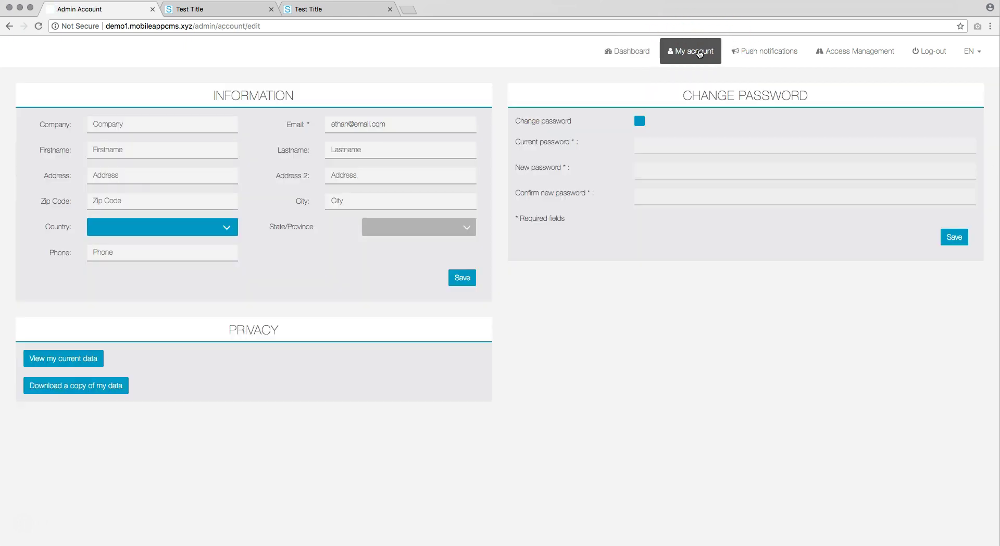
click(636, 160)
Enter the push notification title 'Push test' and message 'This is a test'
click(769, 55)
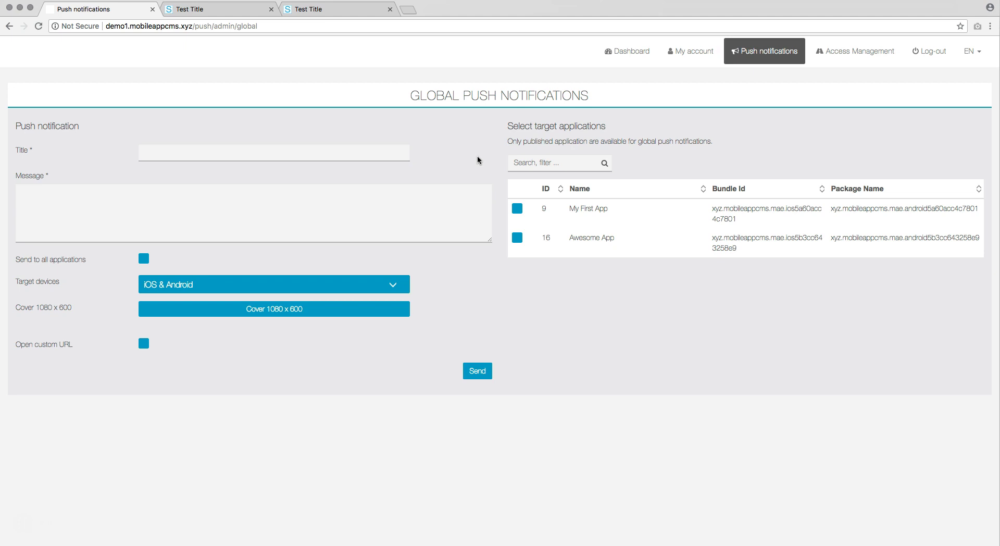
click(404, 151)
text(Push test)
click(298, 220)
text(This is a test)
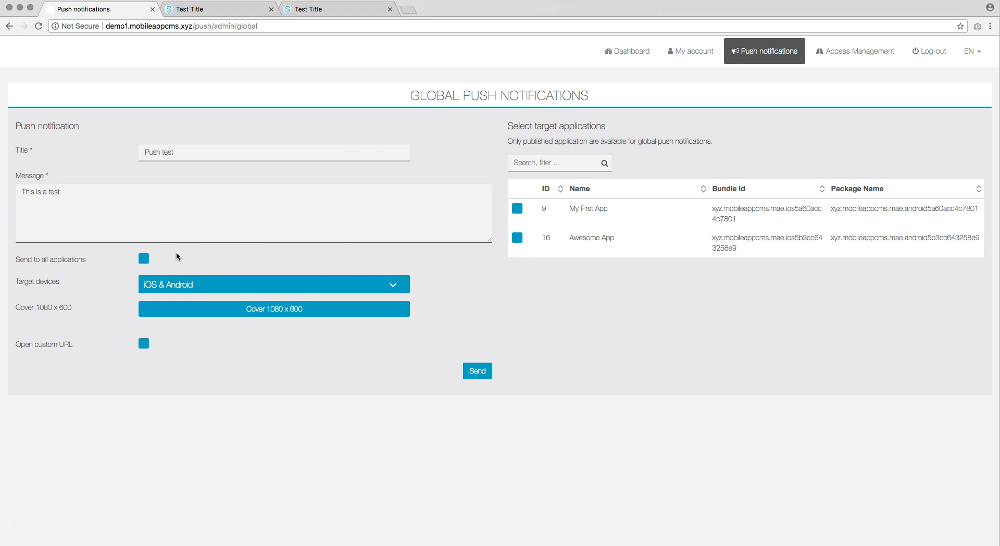
Target only My First App, keeping iOS & Android as target devices
click(145, 259)
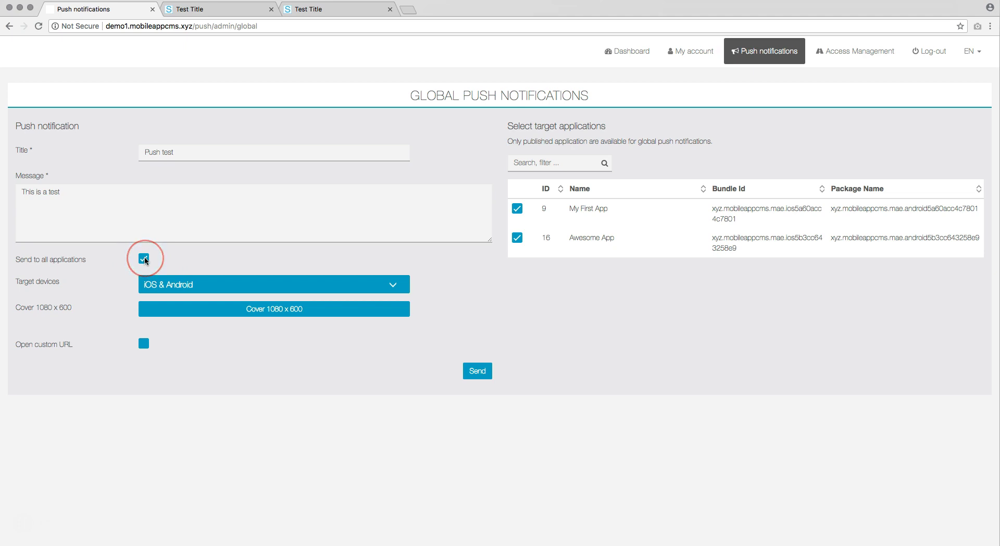
click(518, 209)
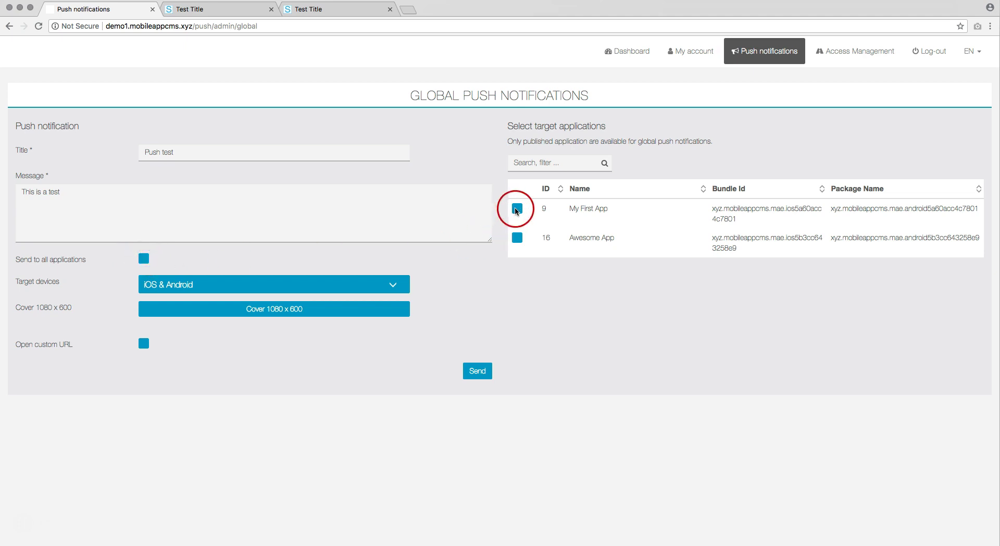
click(517, 238)
click(516, 237)
click(380, 283)
click(379, 285)
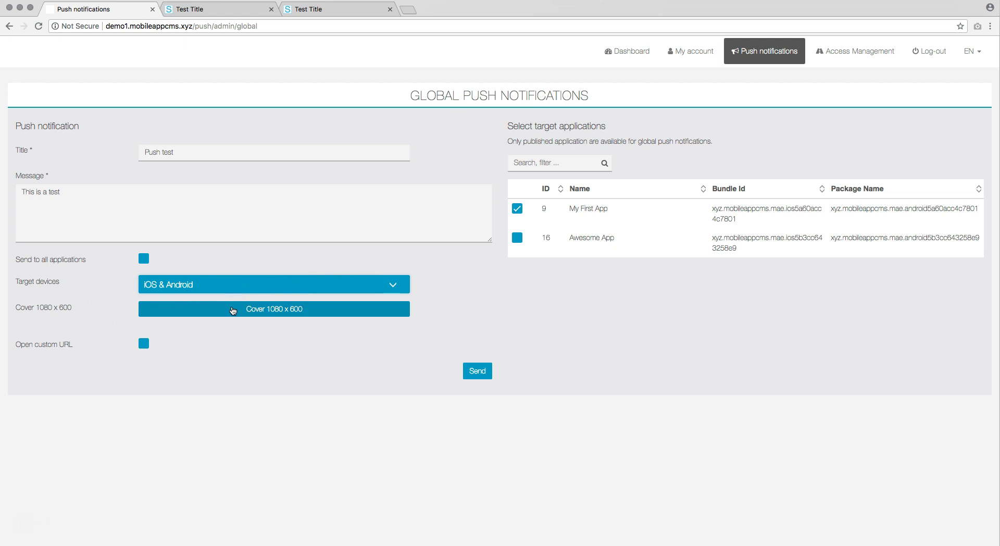
Set the cropped 67643_960_720.jpg rocket picture as the notification's cover image
click(233, 311)
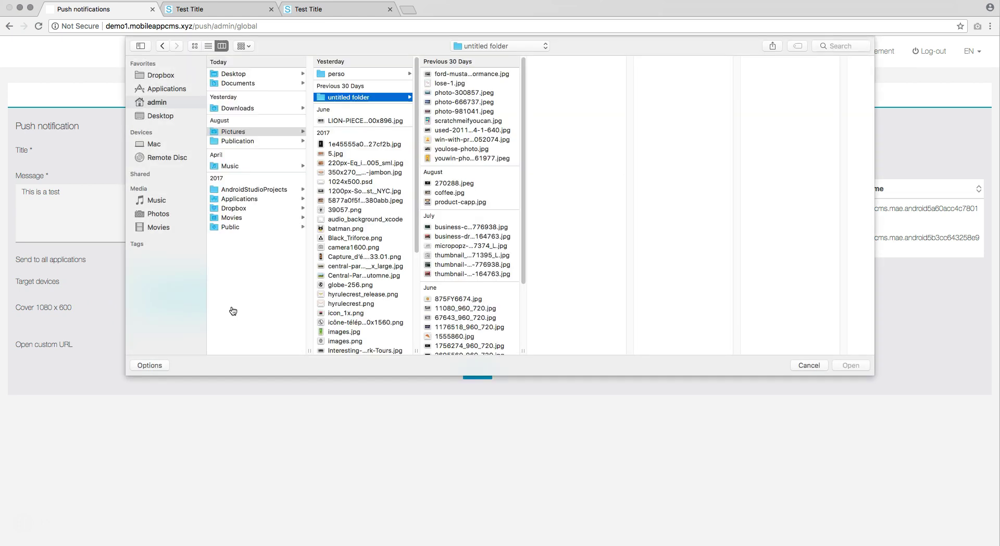
click(455, 316)
double_click(454, 316)
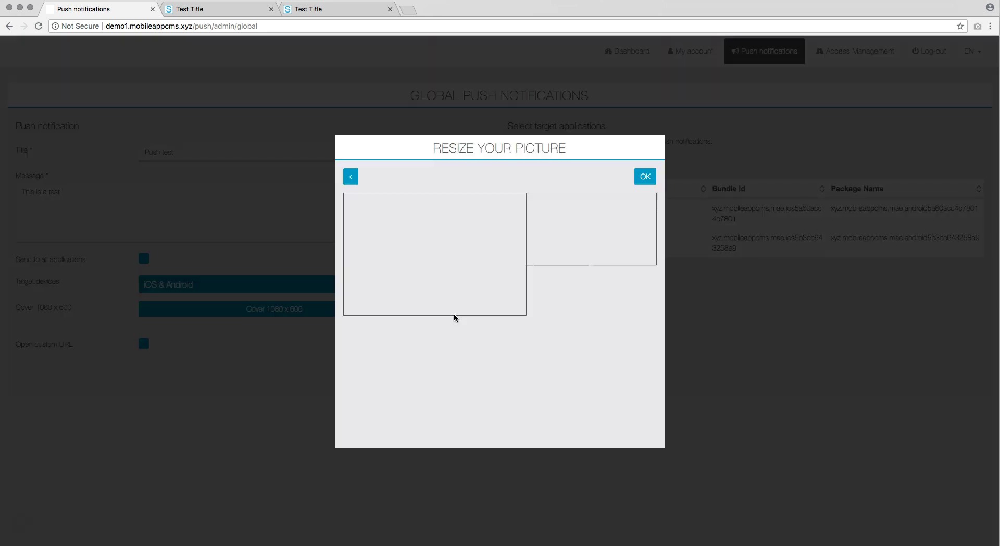
drag(454, 313, 485, 264)
click(645, 177)
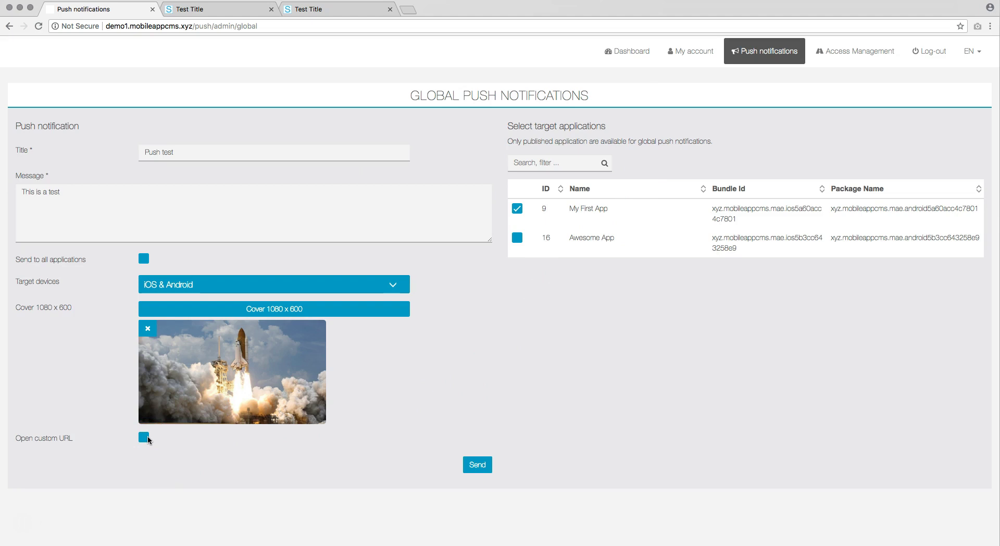
click(144, 437)
click(183, 458)
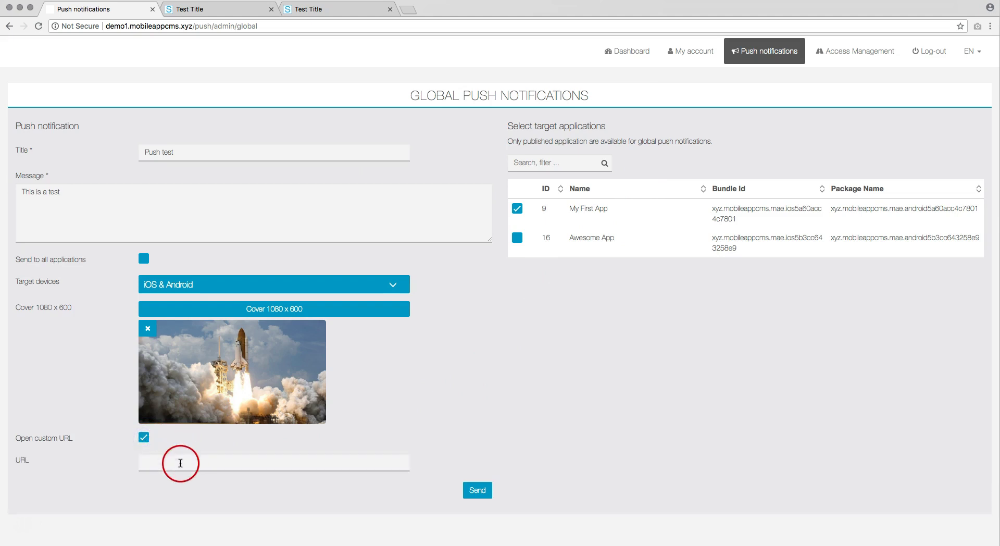
text(www.nasa.com)
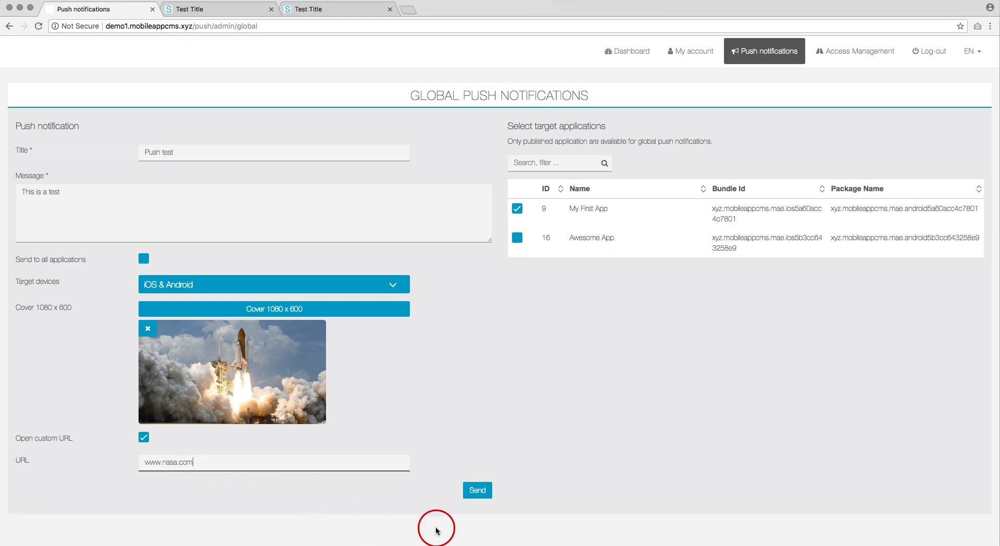
click(478, 492)
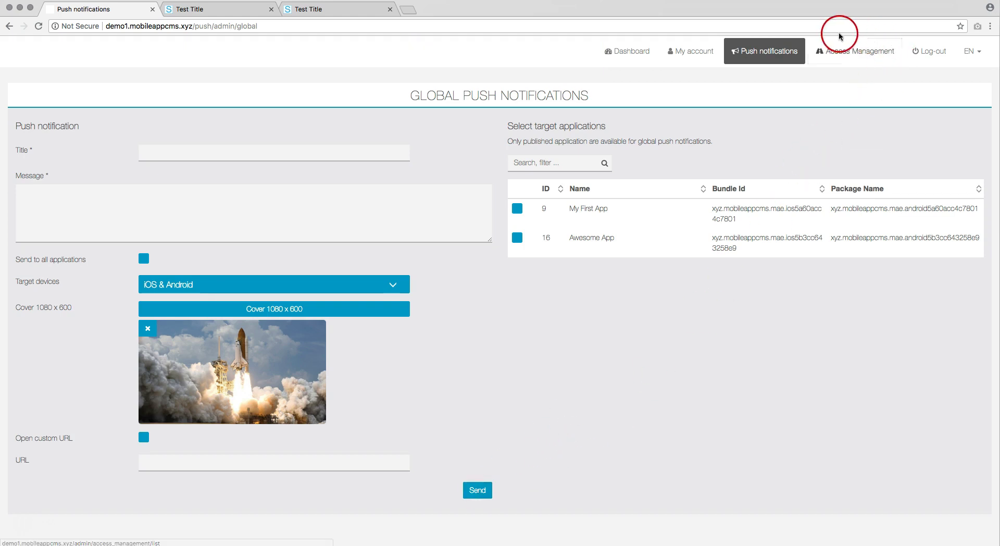
Go to Access Management to see the list of accounts
click(858, 52)
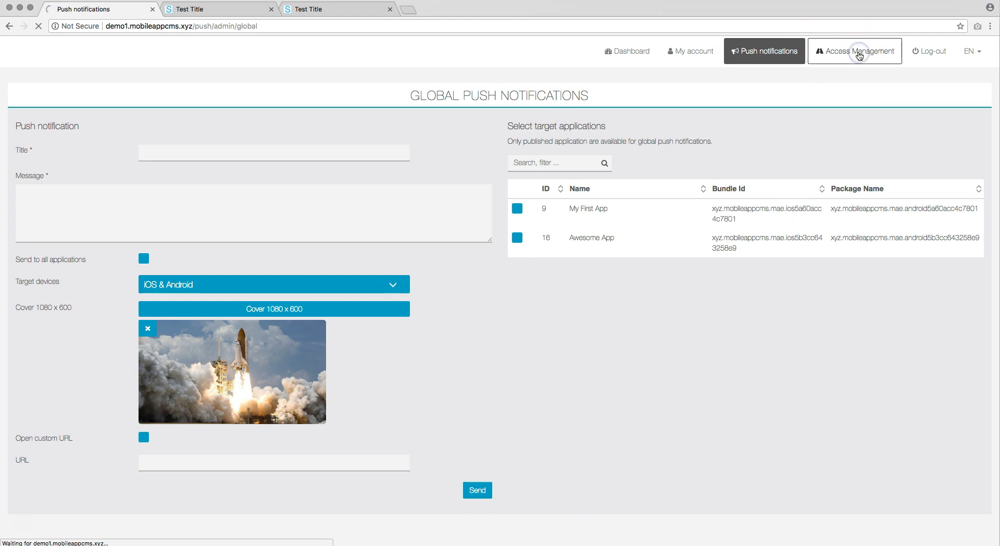
click(854, 53)
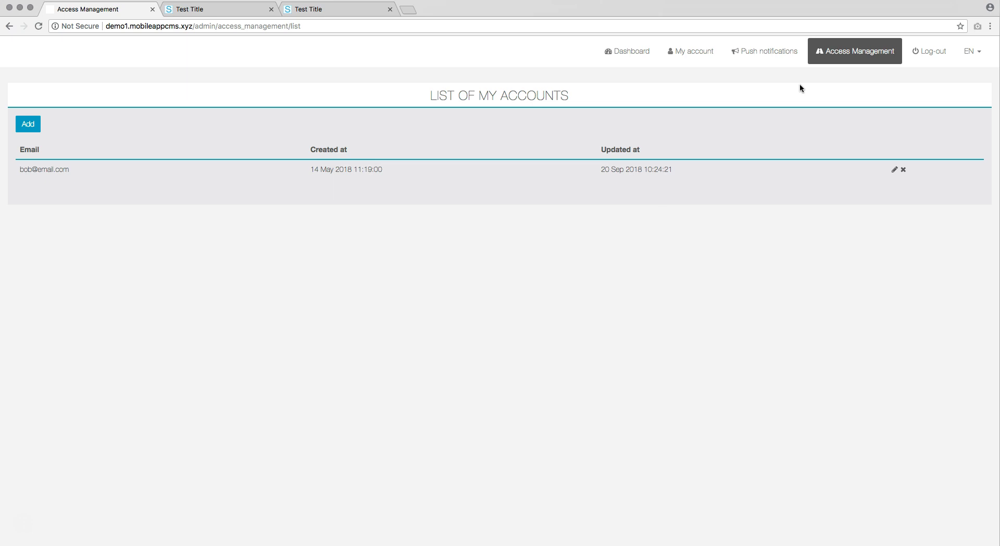
Add a General User account with the new user's e-mail and a password, then return to the list
click(34, 127)
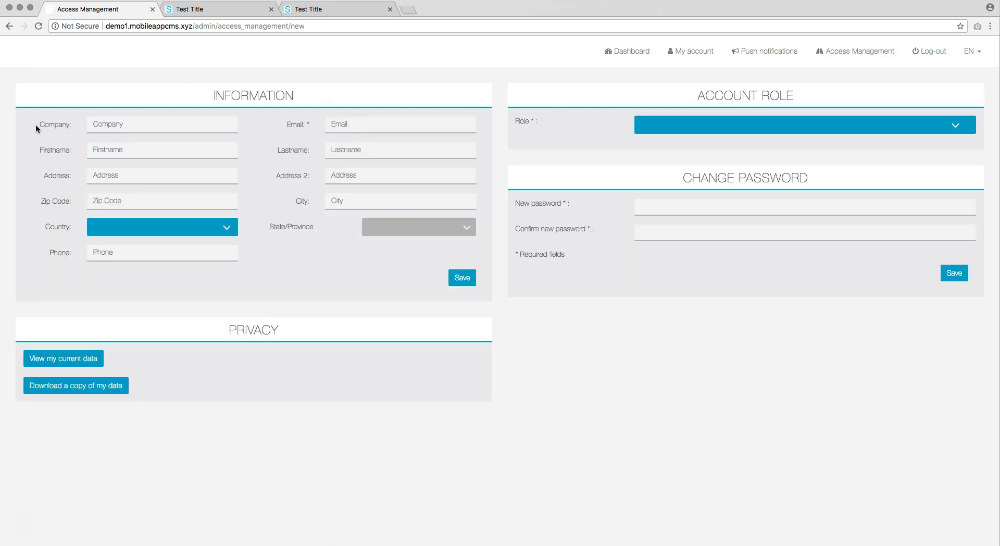
click(359, 124)
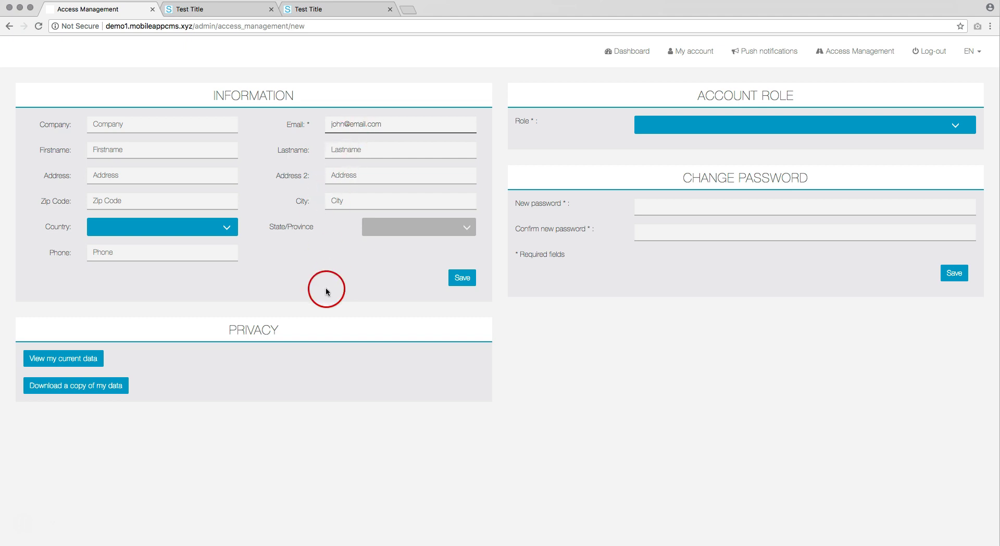
click(671, 127)
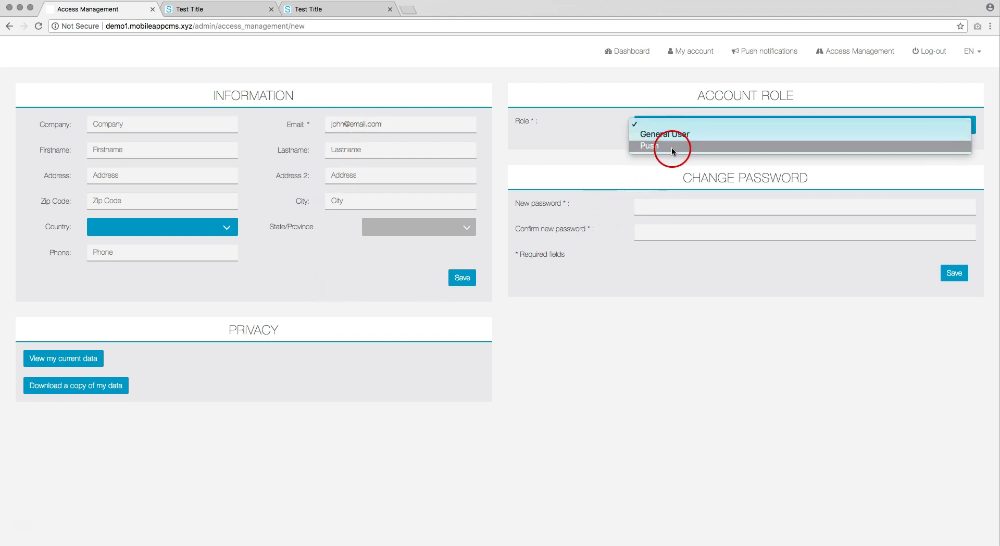
click(673, 138)
click(653, 205)
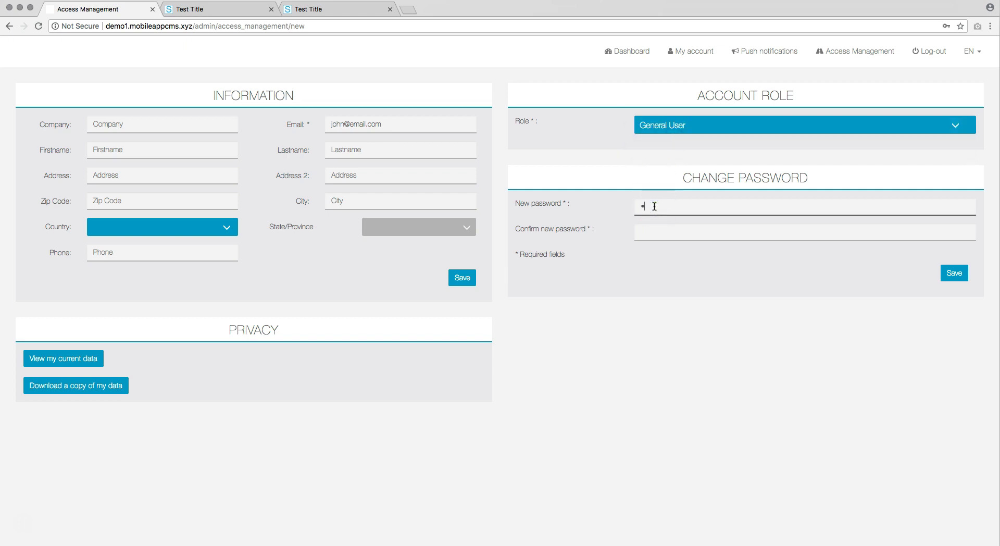
click(664, 230)
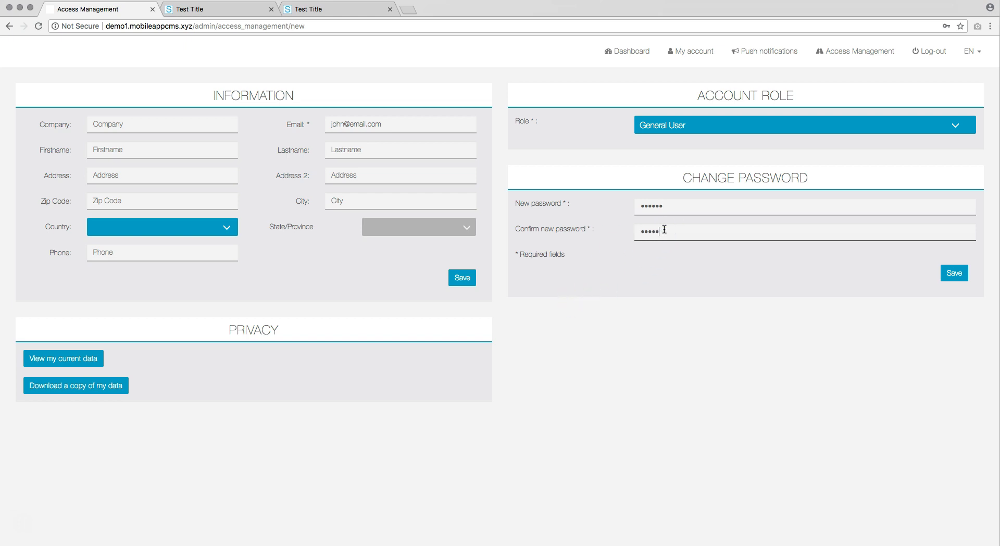
click(954, 275)
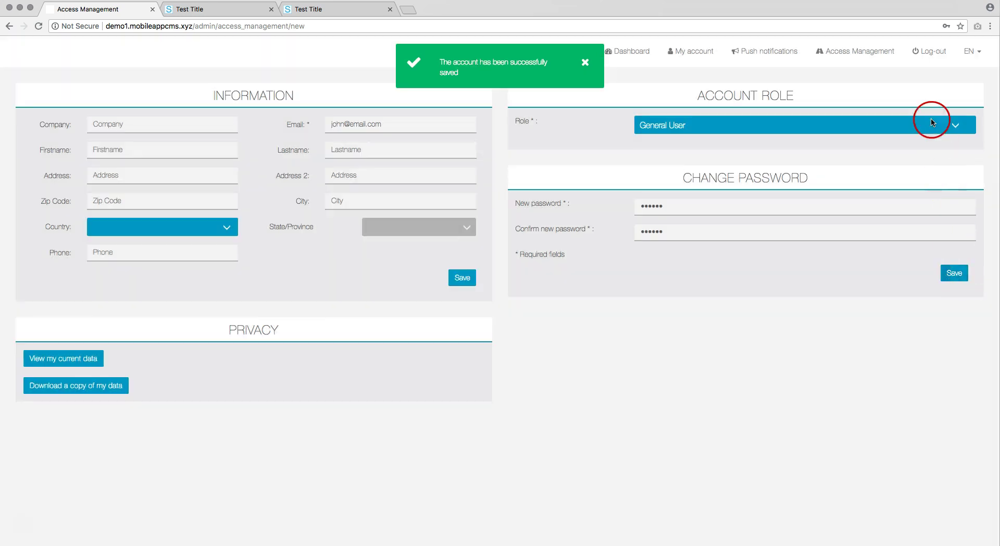
click(857, 52)
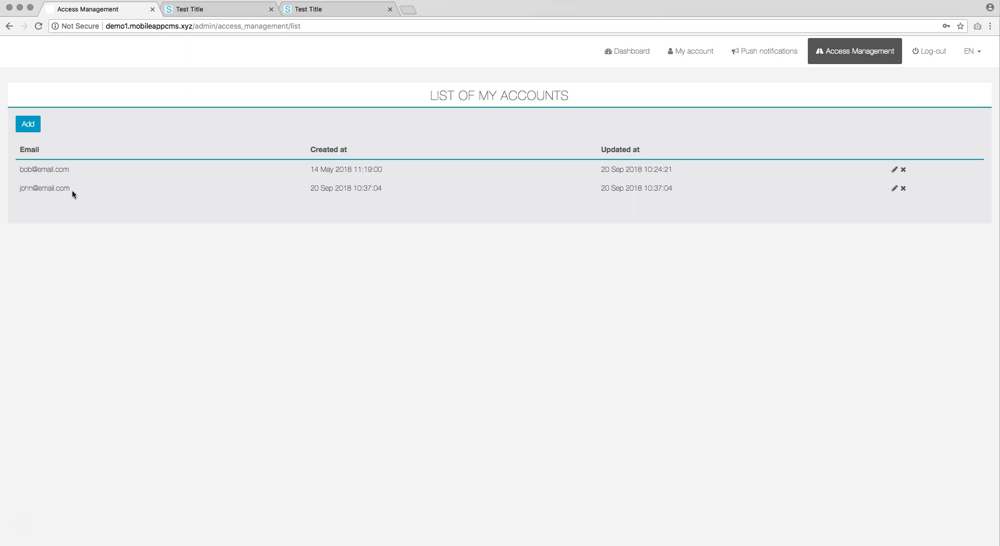
Give the new account access to My First App and Awesome App, disallowing page-adding in My First App
click(894, 188)
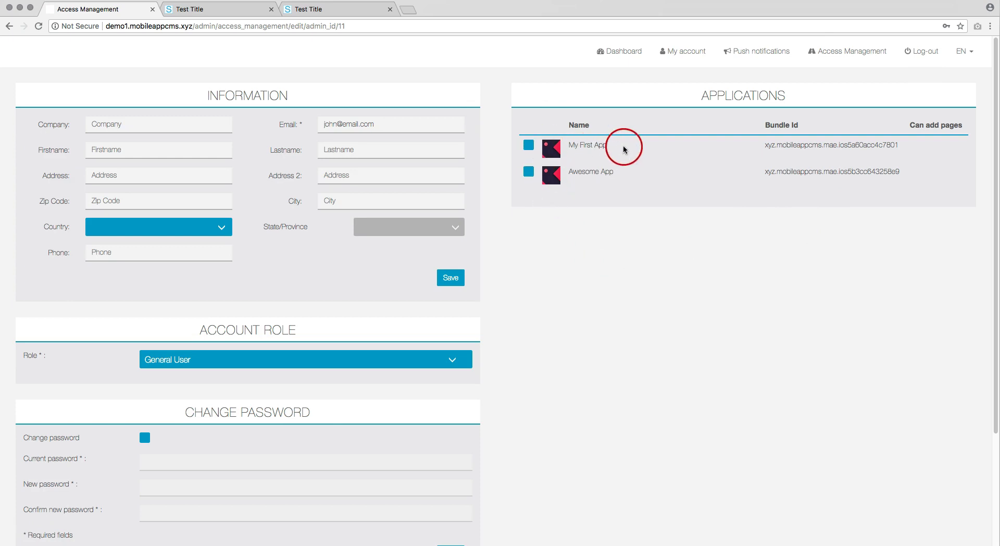
click(528, 145)
click(529, 172)
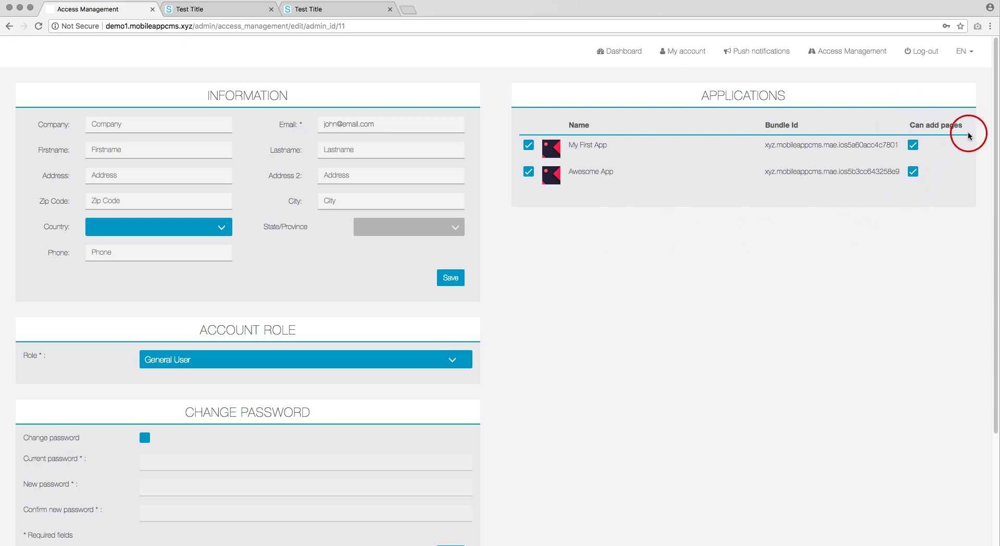
click(914, 146)
click(965, 52)
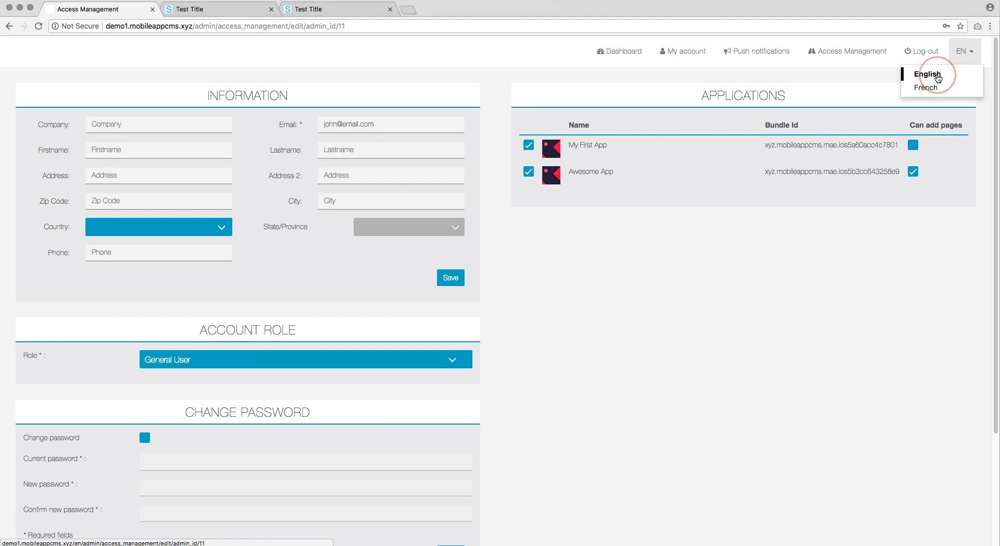
Keep the interface language as English and return to the My Applications dashboard
click(937, 77)
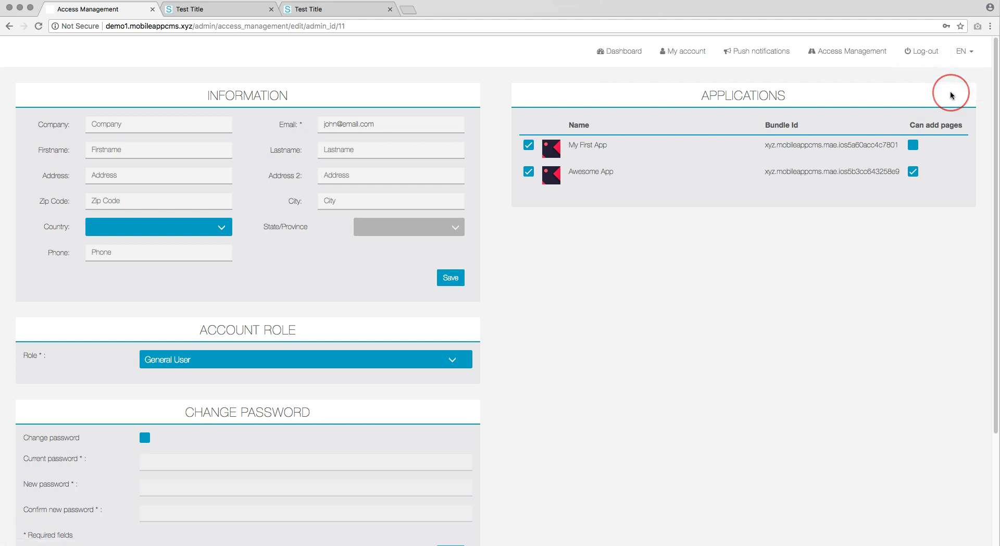
click(620, 51)
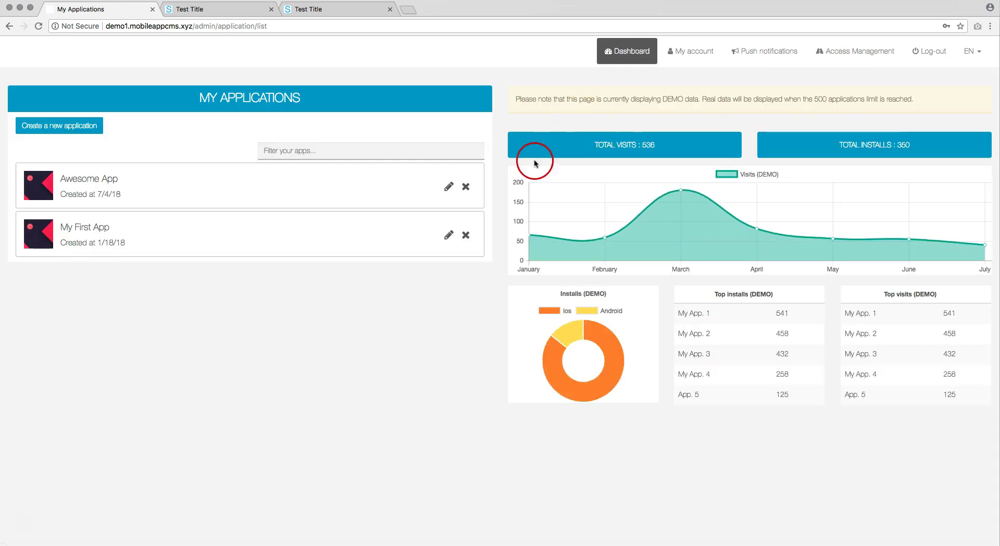